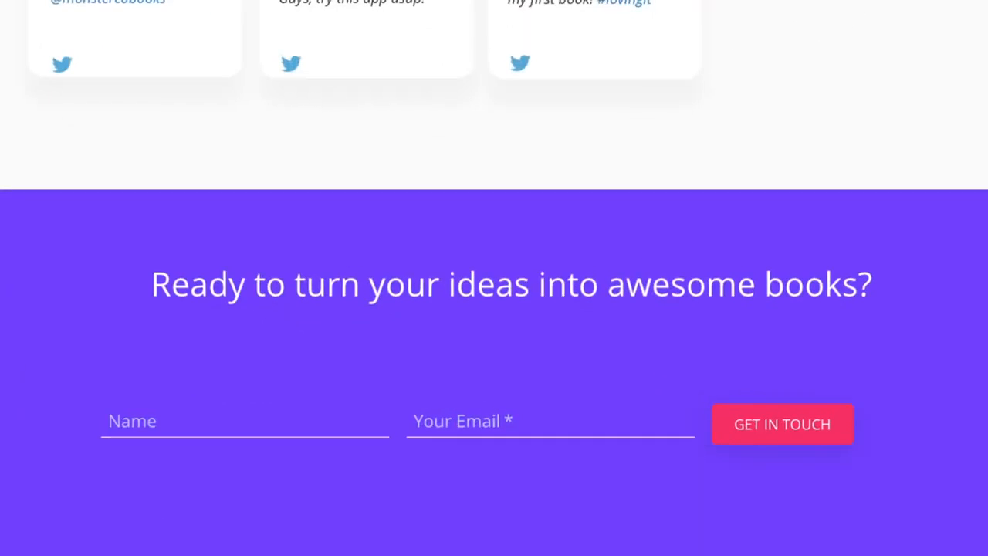
pyautogui.click(802, 441)
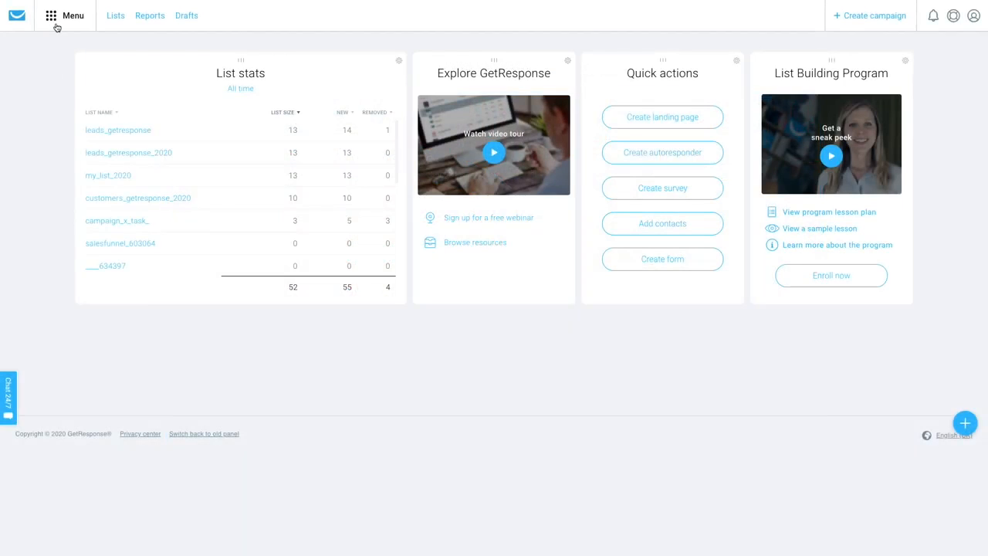
# Create a new landing page from the Lead generation template
pyautogui.click(54, 24)
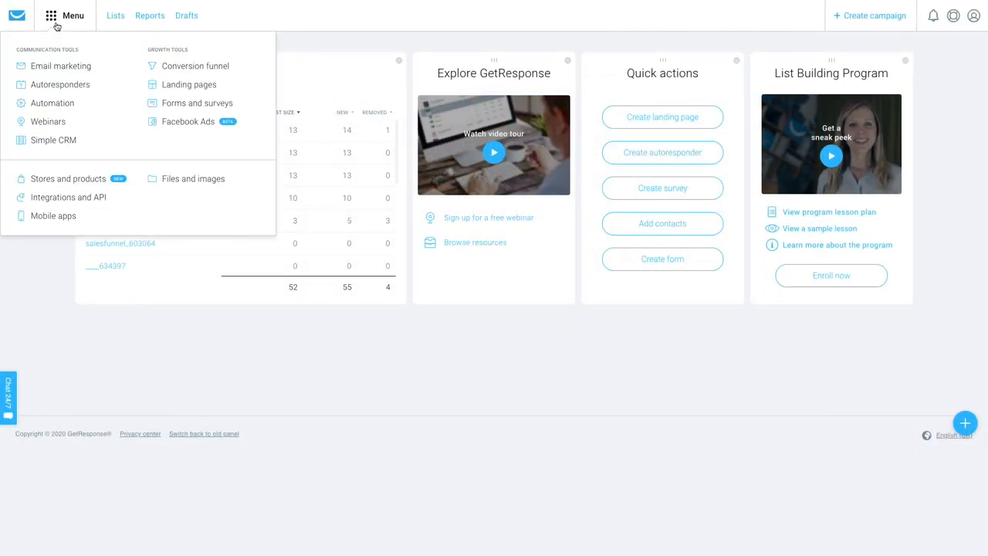
pyautogui.click(189, 85)
pyautogui.click(882, 129)
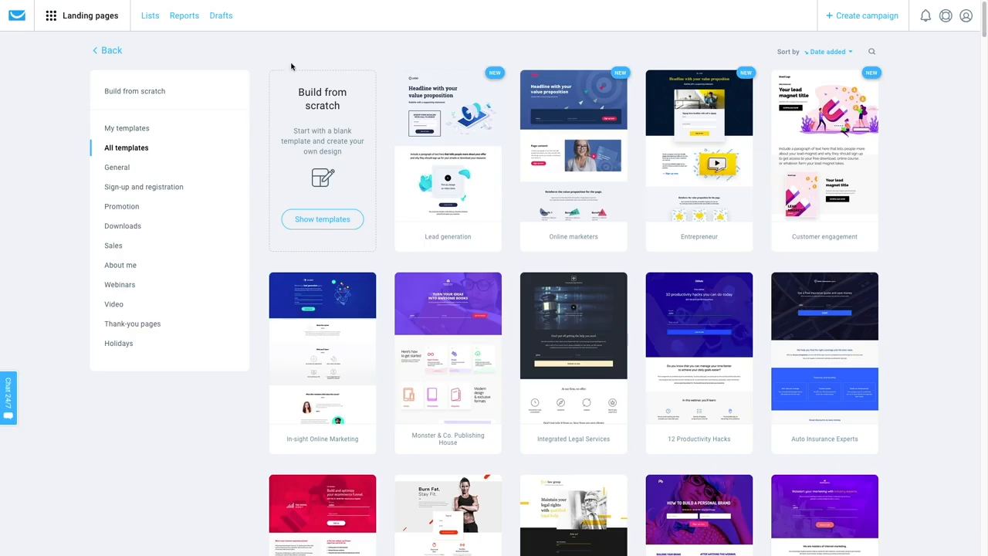
pyautogui.click(439, 147)
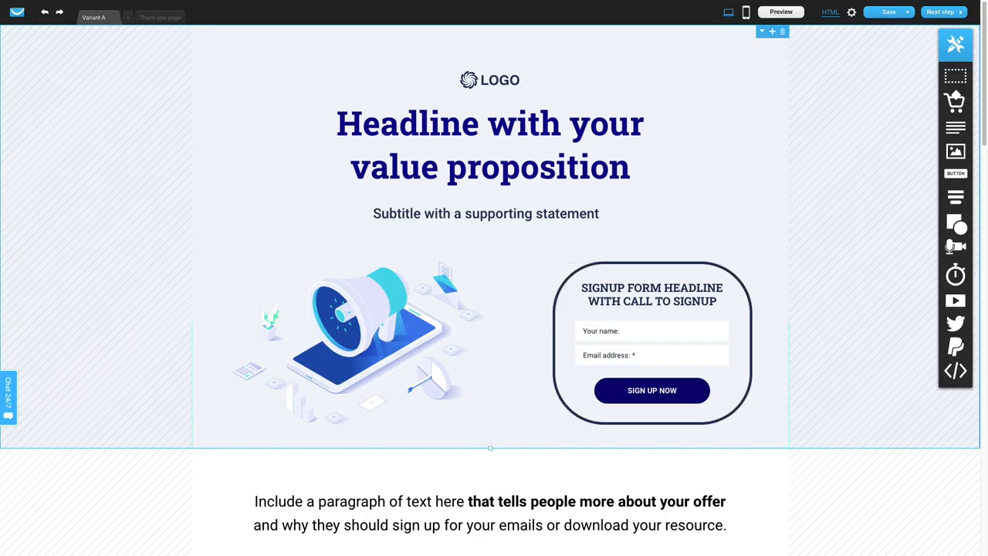
# Browse the free Shutterstock images and the GIFs as possible replacements for the megaphone illustration
pyautogui.click(375, 375)
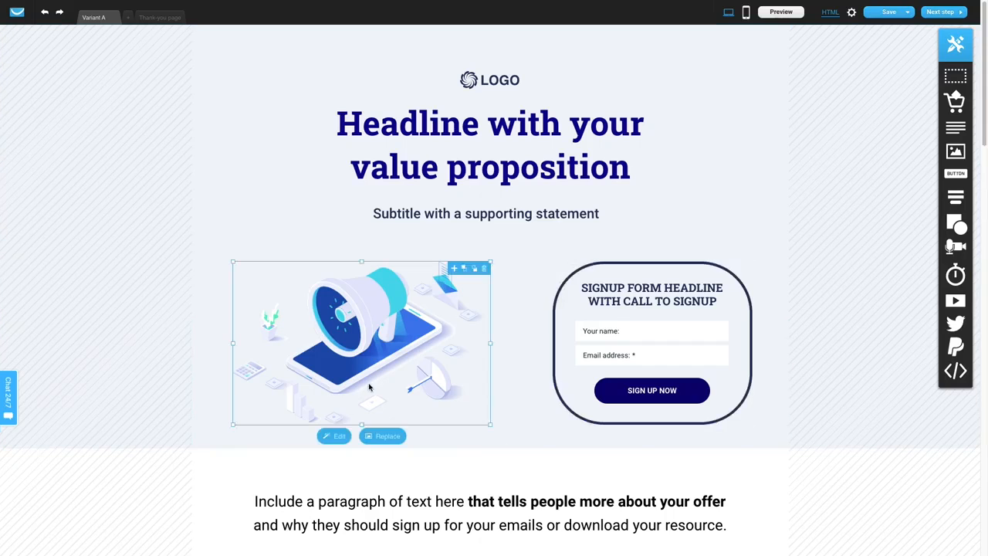
pyautogui.click(386, 435)
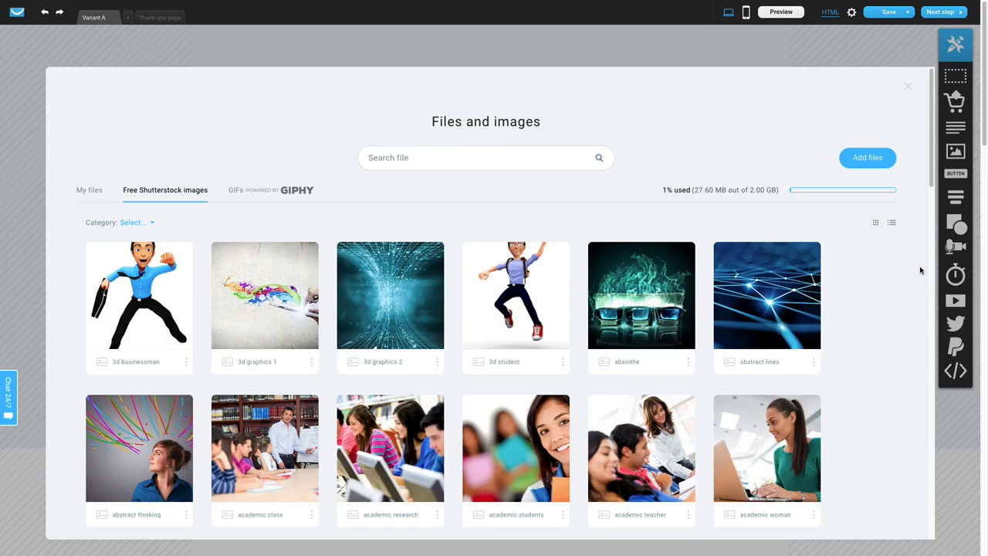
pyautogui.scroll(-5, 920, 270)
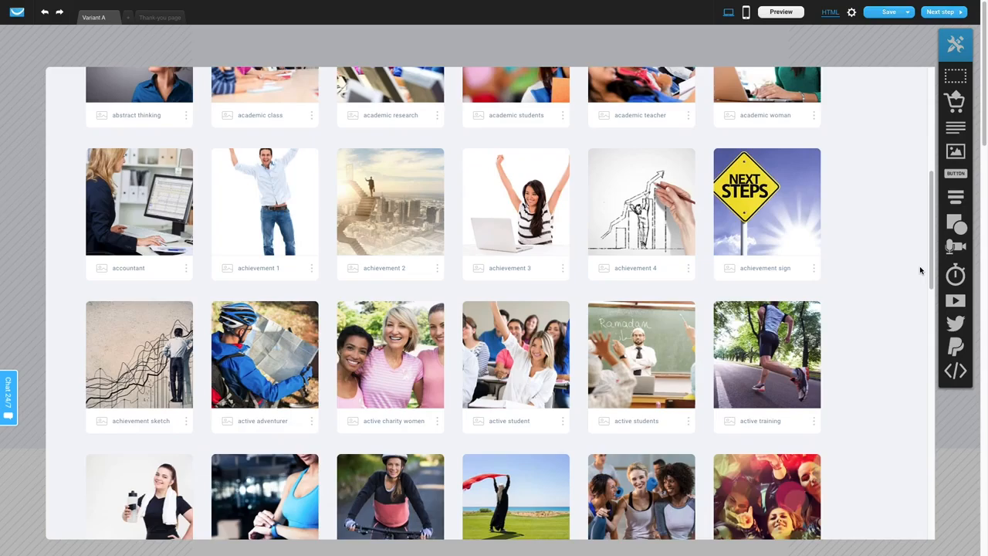
pyautogui.scroll(5, 920, 270)
pyautogui.click(292, 191)
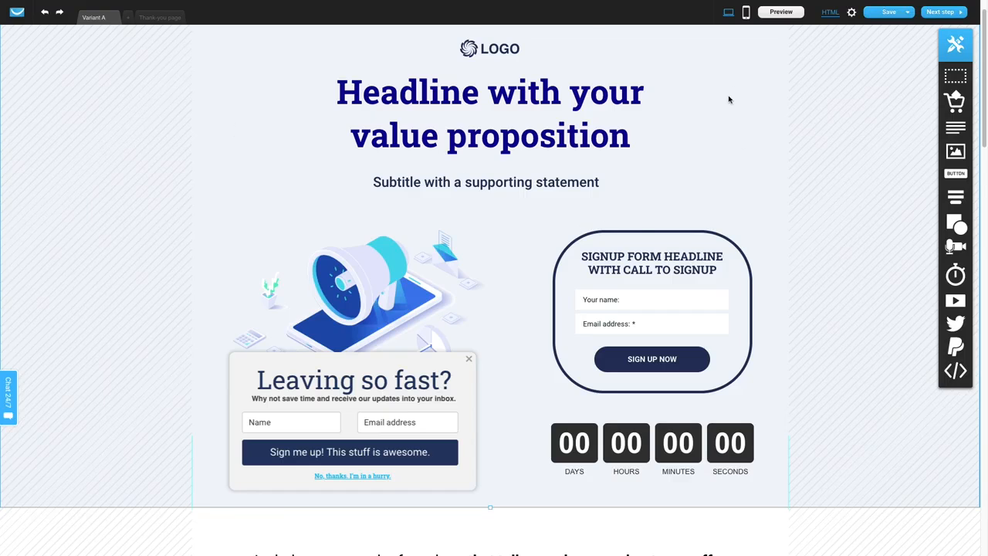
# Check the landing page's mobile layout and add a second variant of the page
pyautogui.click(745, 12)
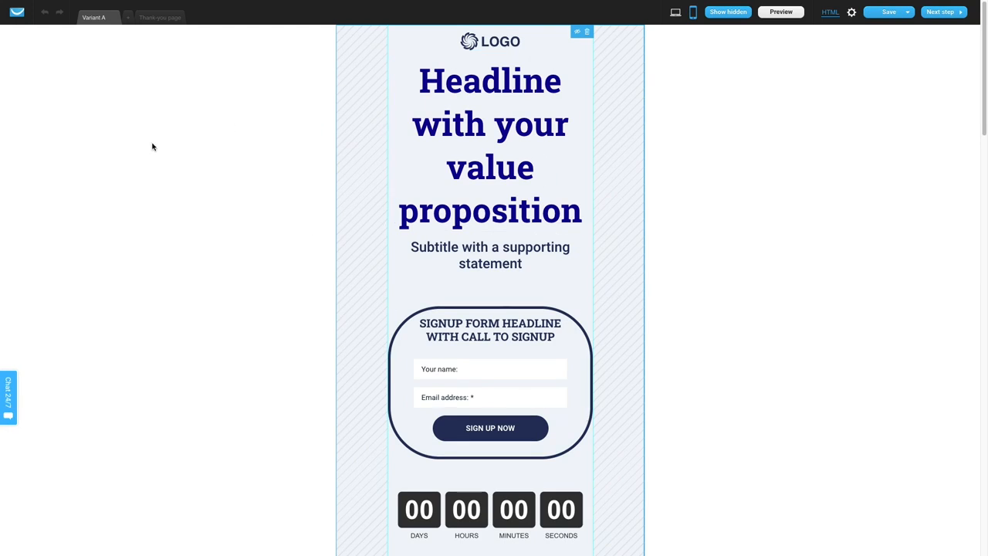
pyautogui.click(128, 20)
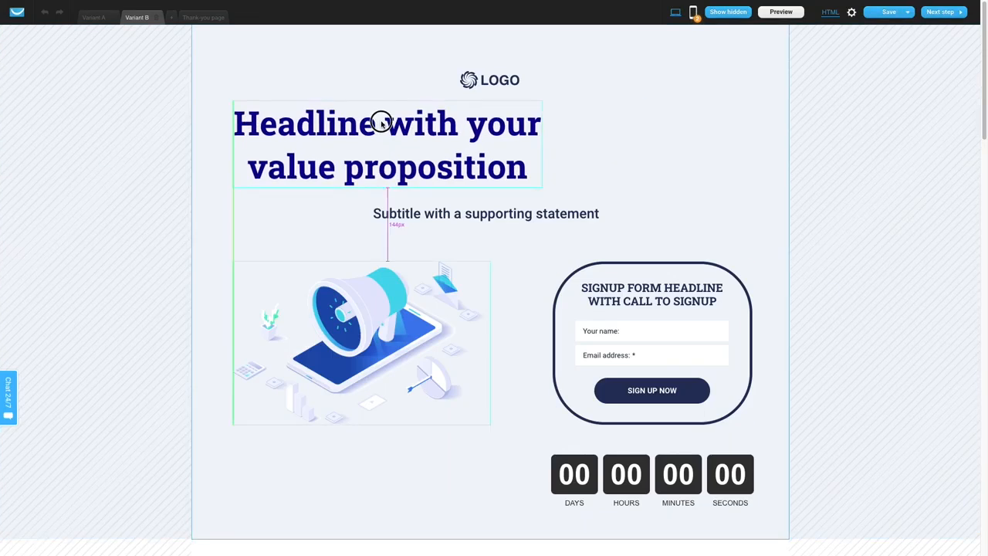
# Delete the countdown timer from the variant, then move the signup form up beside the headline and lengthen its rounded frame
pyautogui.click(705, 503)
pyautogui.press('Delete')
pyautogui.moveTo(734, 391); pyautogui.dragTo(747, 243)
pyautogui.moveTo(665, 274); pyautogui.dragTo(664, 341)
pyautogui.moveTo(699, 244); pyautogui.dragTo(700, 321)
# Add Phone and Company fields below the email field, remove the Country field, and widen Company to match the others
pyautogui.click(733, 260)
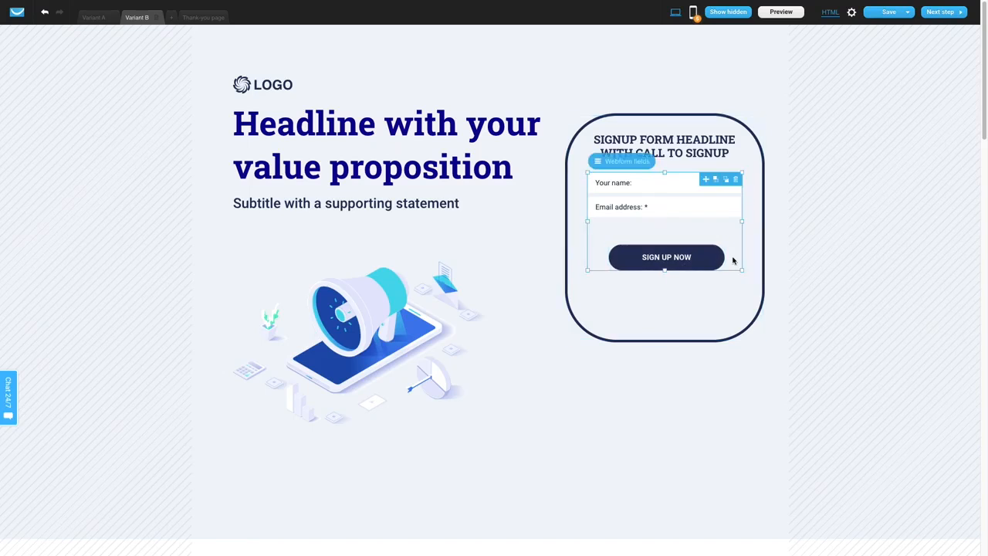
pyautogui.moveTo(720, 243); pyautogui.dragTo(719, 235)
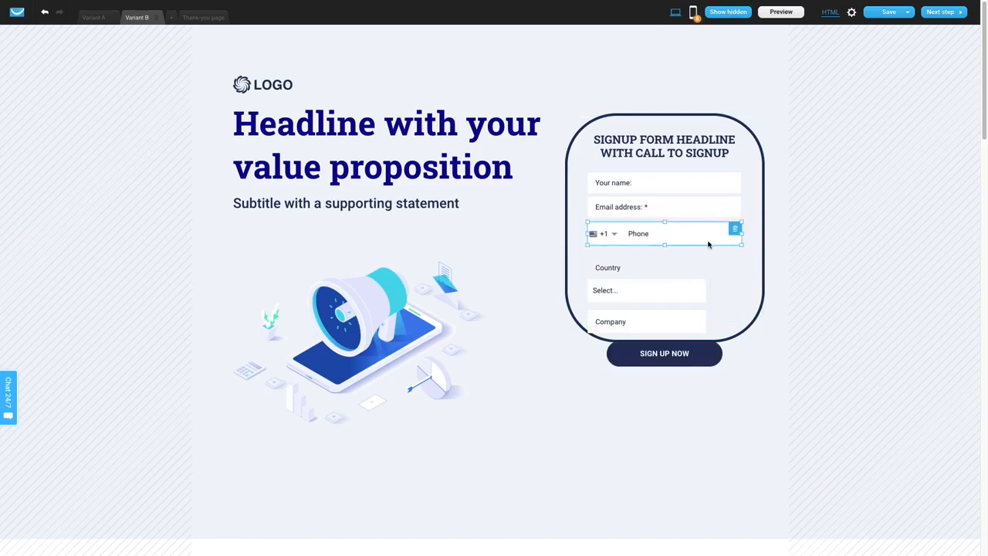
pyautogui.moveTo(649, 268); pyautogui.dragTo(648, 261)
pyautogui.click(701, 258)
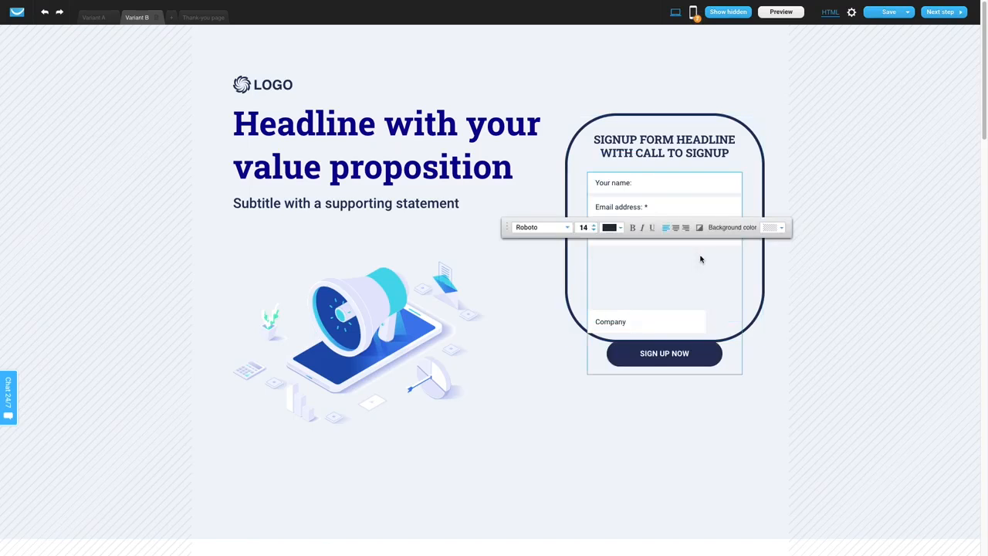
pyautogui.moveTo(649, 321); pyautogui.dragTo(648, 262)
pyautogui.moveTo(706, 261); pyautogui.dragTo(740, 262)
# Move the Sign up now button up under the Company field, shorten the form to fit, and enlarge the megaphone illustration
pyautogui.moveTo(664, 354); pyautogui.dragTo(665, 292)
pyautogui.moveTo(665, 374); pyautogui.dragTo(664, 309)
pyautogui.moveTo(484, 424); pyautogui.dragTo(533, 454)
# Shorten the rounded frame around the signup form to fit its contents and open its border and shadow settings
pyautogui.click(648, 328)
pyautogui.moveTo(664, 340); pyautogui.dragTo(664, 320)
pyautogui.click(681, 94)
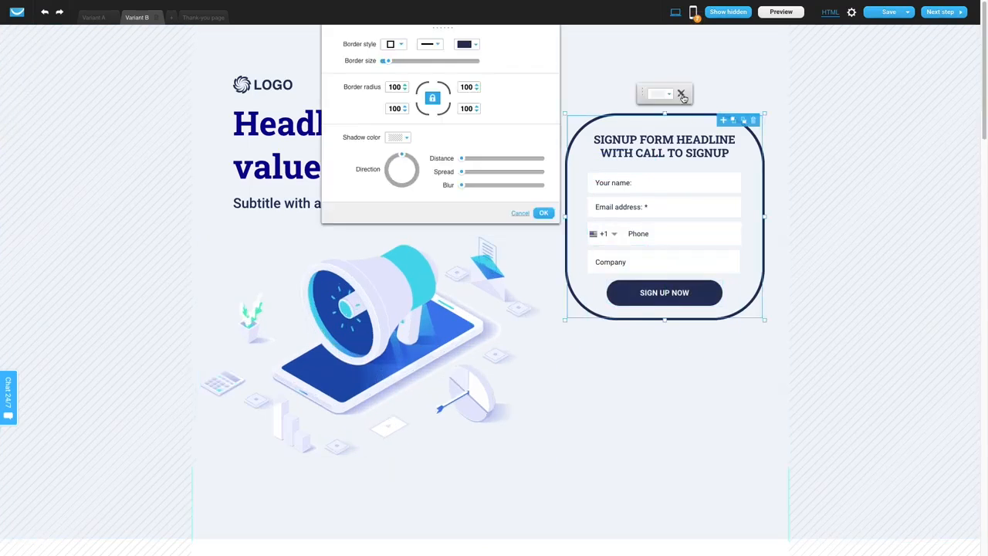
pyautogui.click(682, 96)
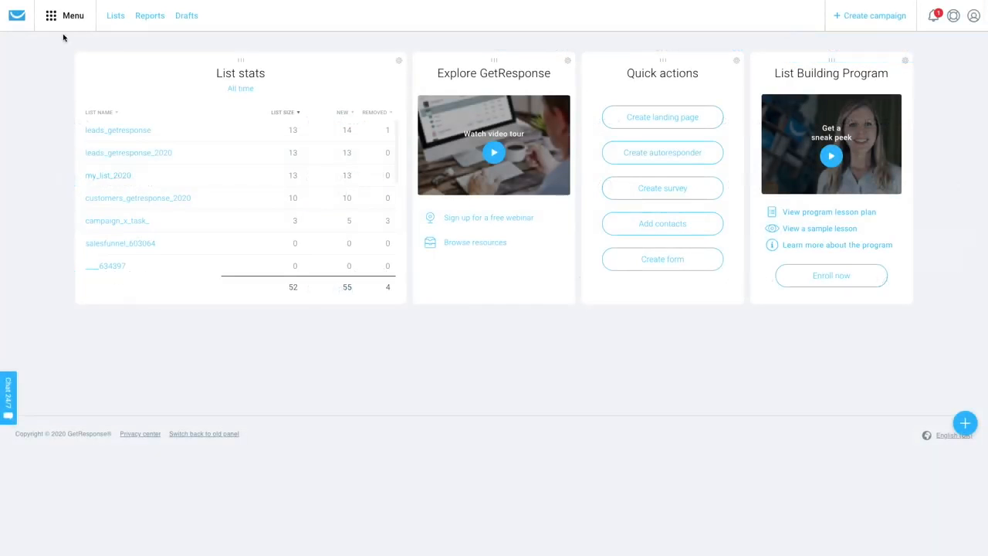
# Go to Facebook Ads and start creating a new ad
pyautogui.click(70, 16)
pyautogui.click(198, 126)
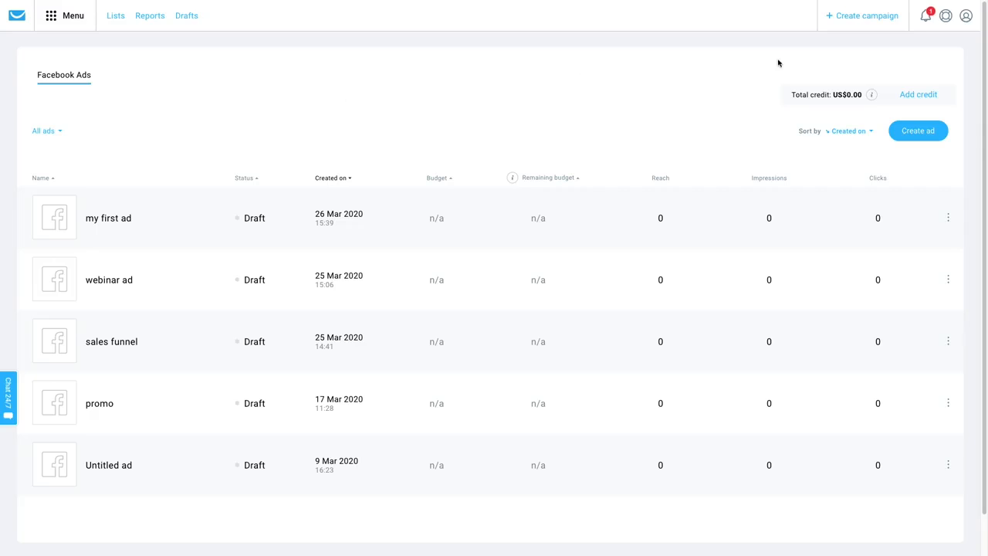
pyautogui.click(932, 131)
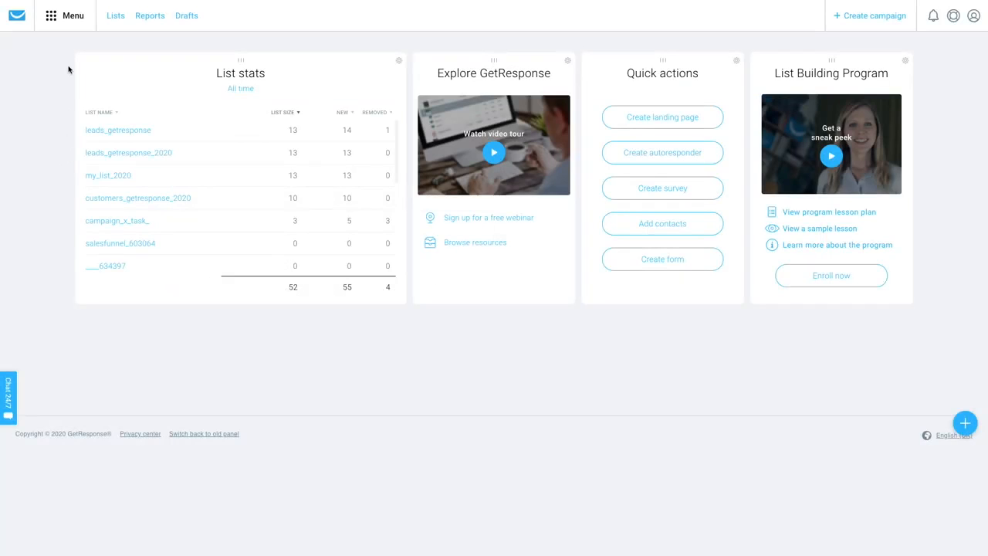
# Start a new form, review the List Builder Apps and Plain HTML options, and use the New Robotics template
pyautogui.click(60, 22)
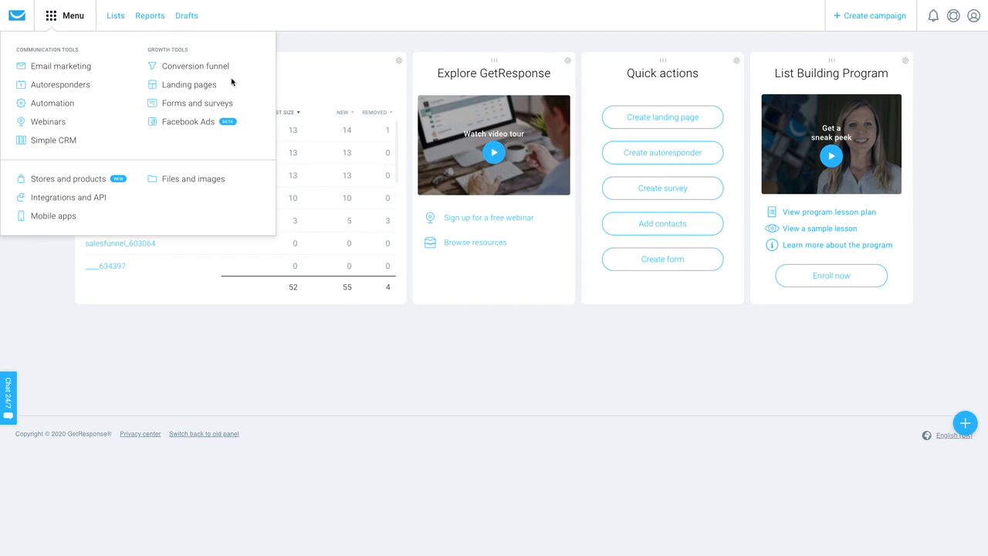
pyautogui.click(214, 106)
pyautogui.click(892, 119)
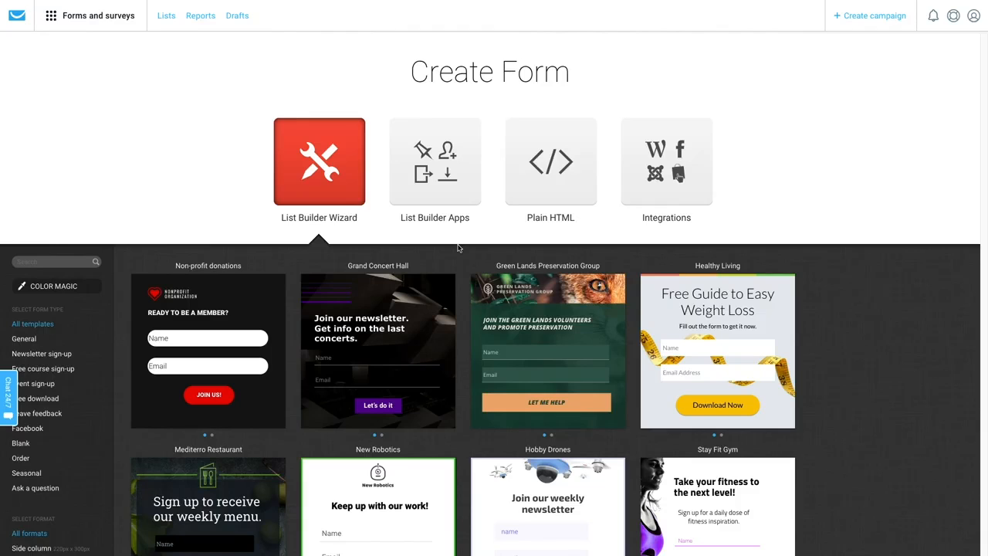
pyautogui.click(427, 186)
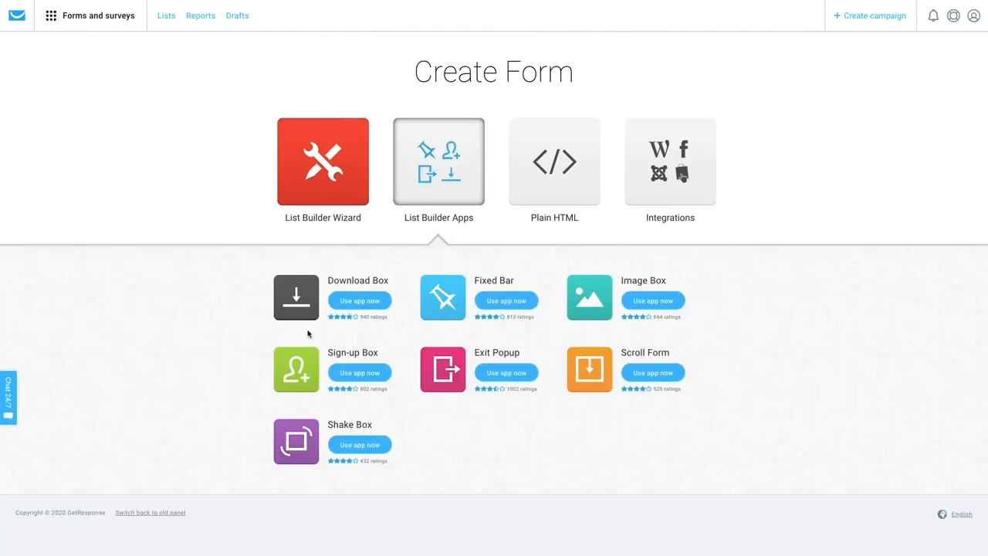
pyautogui.click(544, 199)
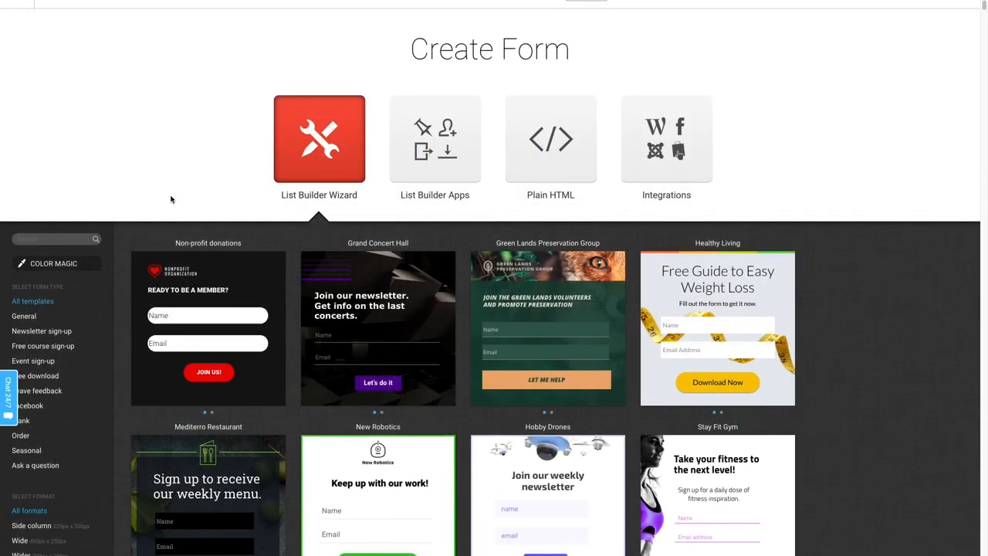
pyautogui.scroll(-3, 170, 200)
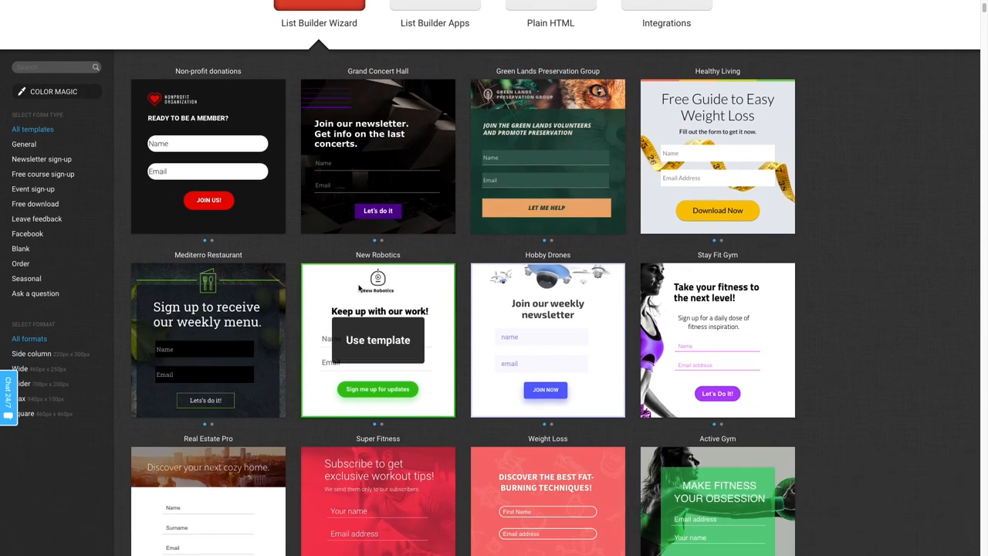
pyautogui.click(377, 340)
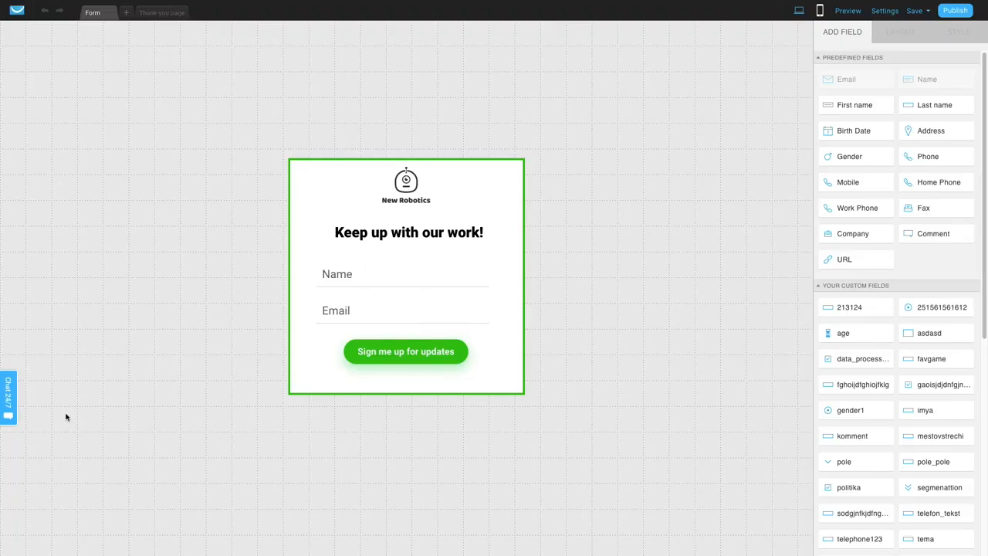
# Shift the heading, Name and Email fields up, and add a Mobile field between Email and the sign-up button
pyautogui.moveTo(431, 233); pyautogui.dragTo(431, 222)
pyautogui.moveTo(429, 276); pyautogui.dragTo(428, 250)
pyautogui.moveTo(429, 302); pyautogui.dragTo(429, 276)
pyautogui.moveTo(846, 185); pyautogui.dragTo(449, 362)
# Set the Mobile field's default country code to United States, +1
pyautogui.click(829, 145)
pyautogui.click(899, 160)
pyautogui.scroll(-20, 866, 247)
pyautogui.scroll(1, 875, 230)
pyautogui.click(874, 224)
pyautogui.click(648, 270)
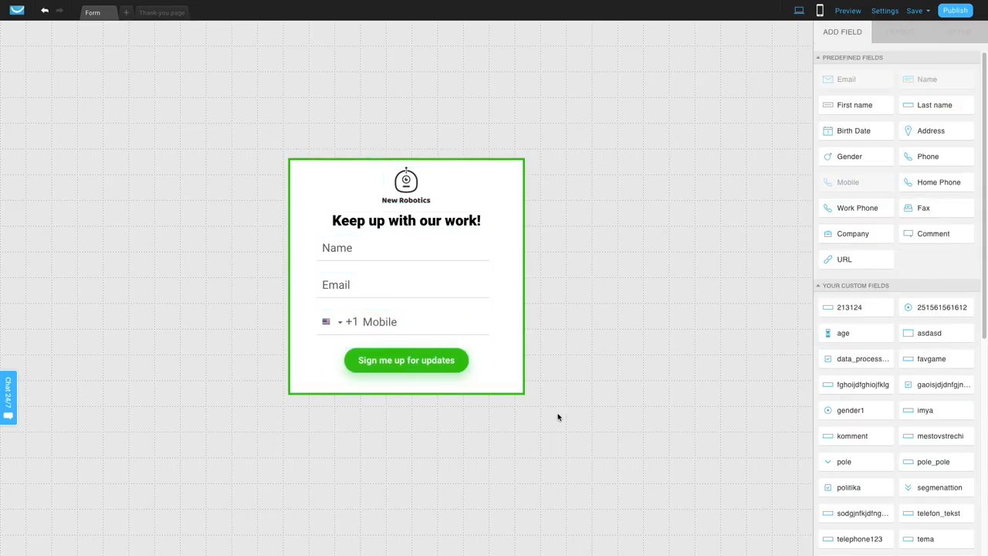
# Change the fill color of the "Sign me up for updates" button to dark red #AB0043
pyautogui.click(441, 363)
pyautogui.click(878, 193)
pyautogui.moveTo(778, 252); pyautogui.dragTo(776, 257)
pyautogui.click(766, 280)
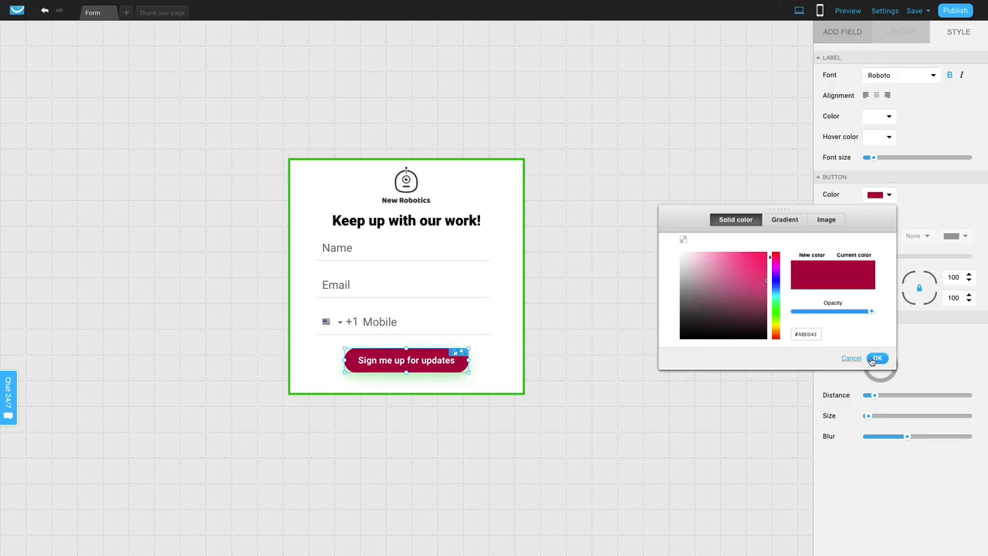
pyautogui.click(871, 359)
# Remove the green border around the form and give its background strongly rounded corners
pyautogui.click(505, 347)
pyautogui.click(890, 134)
pyautogui.click(885, 76)
pyautogui.click(791, 128)
pyautogui.click(556, 165)
# Change the sign-up button's shadow color from green to a neutral gray
pyautogui.click(440, 369)
pyautogui.click(880, 334)
pyautogui.moveTo(695, 440); pyautogui.dragTo(659, 460)
pyautogui.click(872, 476)
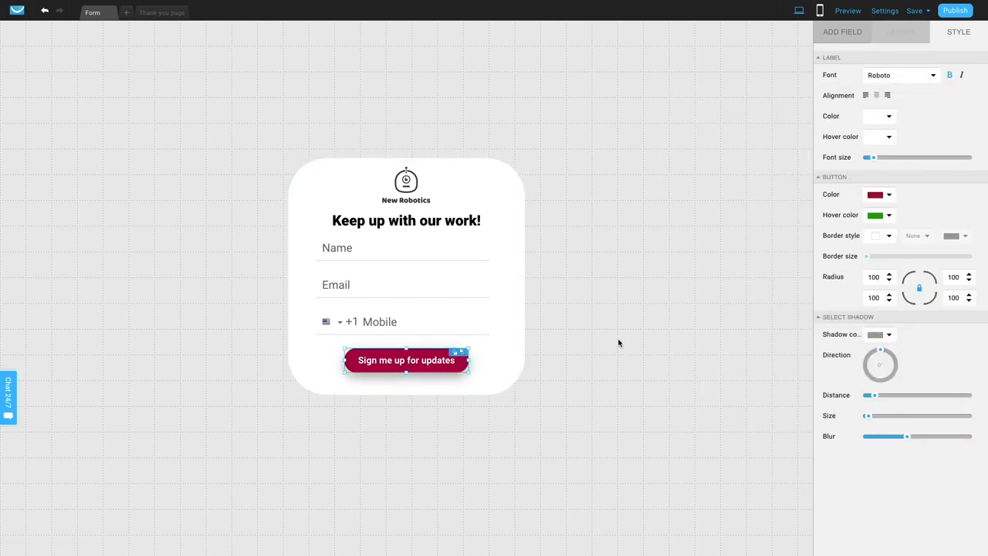
pyautogui.click(618, 344)
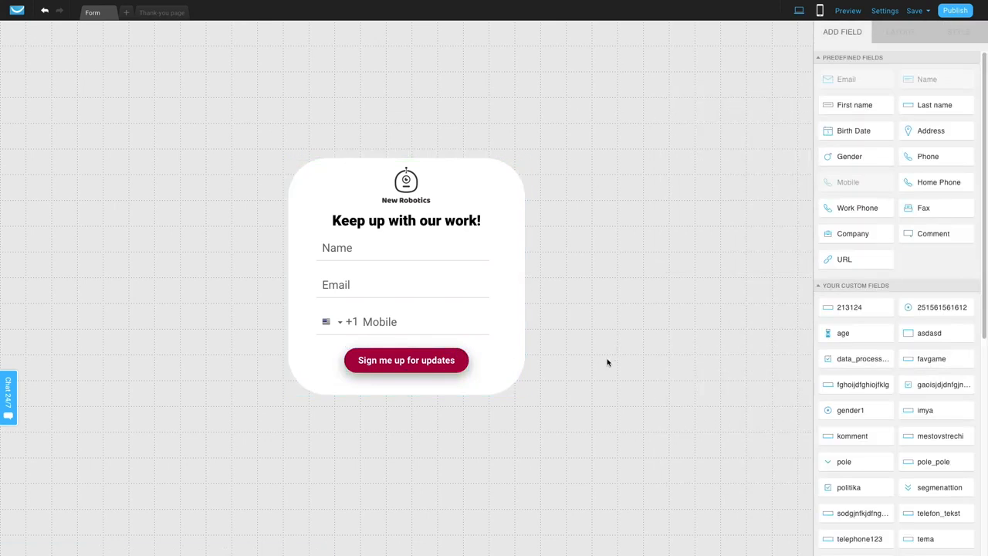
# Add a second variant of the form, extend its height, and move the sign-up button down to make room
pyautogui.click(127, 14)
pyautogui.moveTo(406, 394); pyautogui.dragTo(406, 427)
pyautogui.moveTo(426, 330); pyautogui.dragTo(426, 403)
# Add Gender and City fields below the Mobile field in the form variant
pyautogui.moveTo(849, 157); pyautogui.dragTo(403, 318)
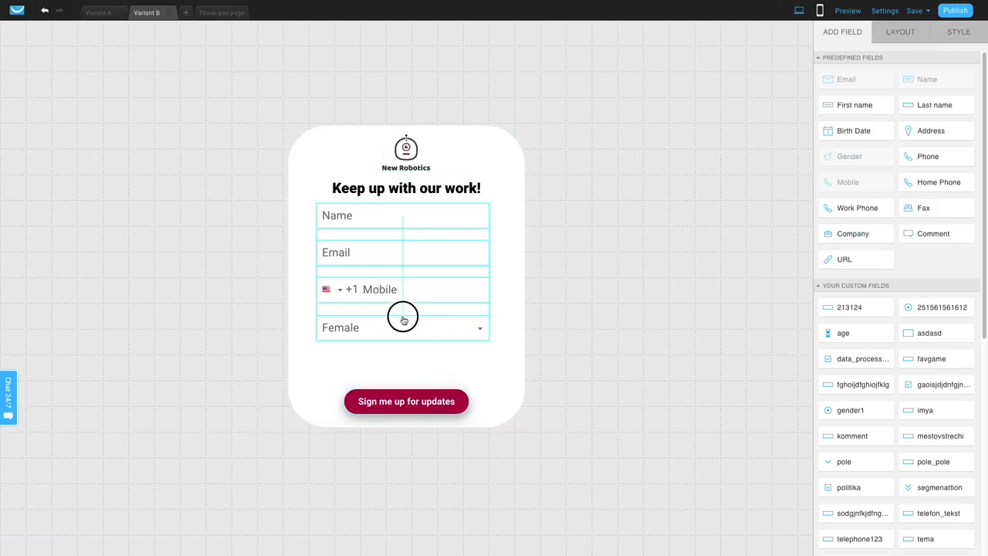
pyautogui.click(931, 130)
pyautogui.click(929, 193)
# Change the form heading to "Subscribe to our newsletter" and reduce its text size to fit one line
pyautogui.click(330, 191)
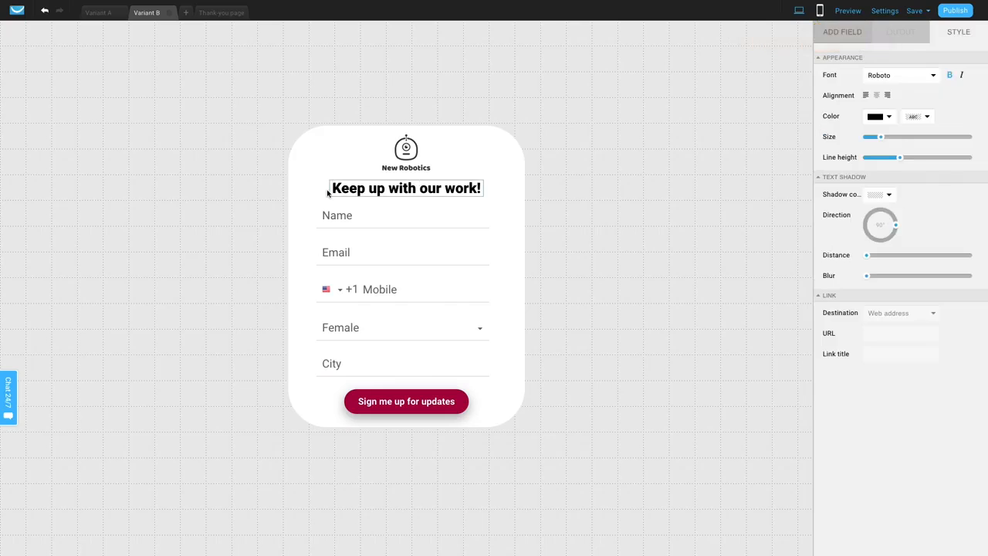
pyautogui.doubleClick(328, 193)
pyautogui.write('Subscribe to our newsletter')
pyautogui.hotkey('ctrl', 'a')
pyautogui.moveTo(880, 137); pyautogui.dragTo(876, 137)
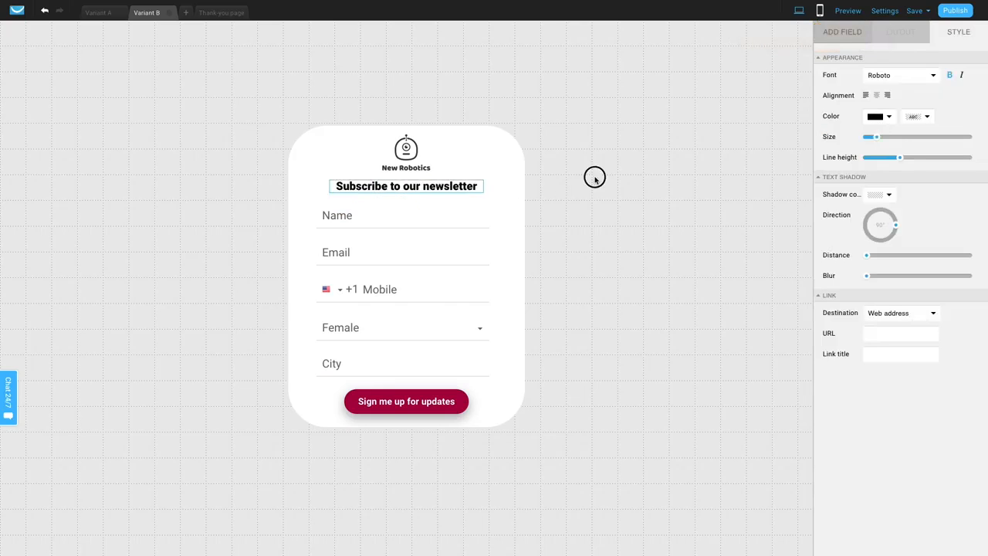
pyautogui.click(594, 178)
# Shorten the button label to "Sign me up" and center the button under the form fields
pyautogui.doubleClick(360, 405)
pyautogui.press('BackSpace')
pyautogui.moveTo(408, 402); pyautogui.dragTo(428, 406)
pyautogui.press('BackSpace')
pyautogui.click(564, 386)
pyautogui.moveTo(414, 409); pyautogui.dragTo(429, 409)
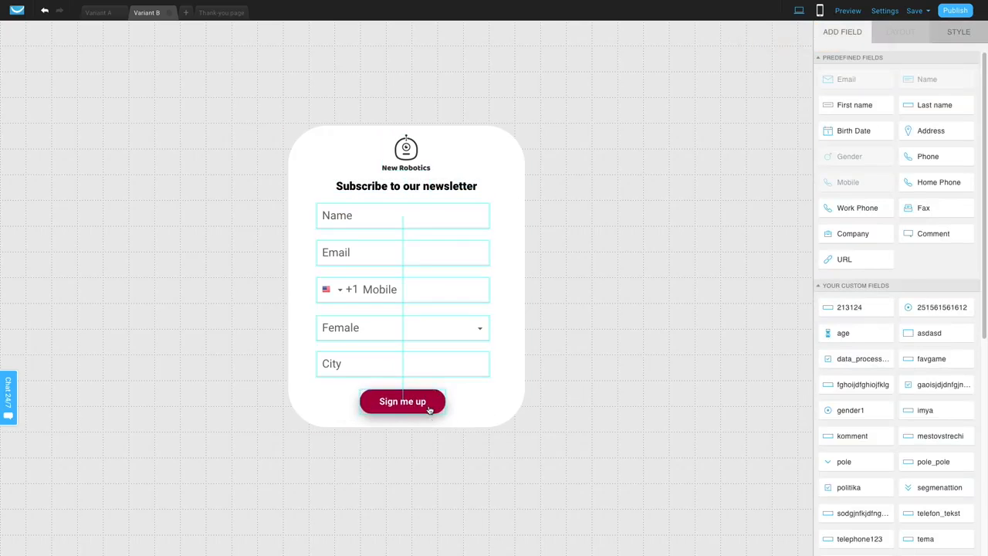
# Change the fill color of the "Sign me up" button to blue
pyautogui.click(880, 194)
pyautogui.moveTo(780, 280); pyautogui.dragTo(777, 291)
pyautogui.click(877, 358)
pyautogui.click(588, 237)
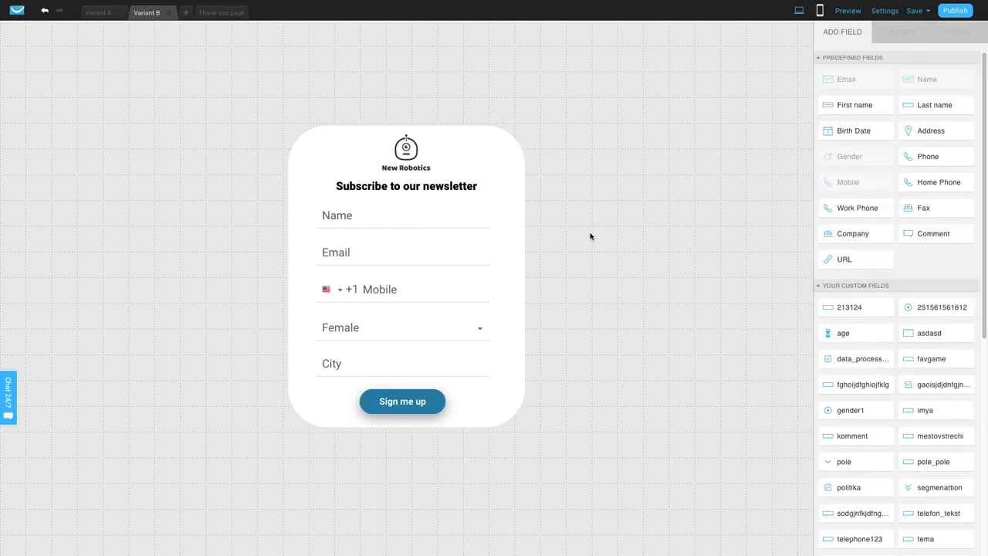